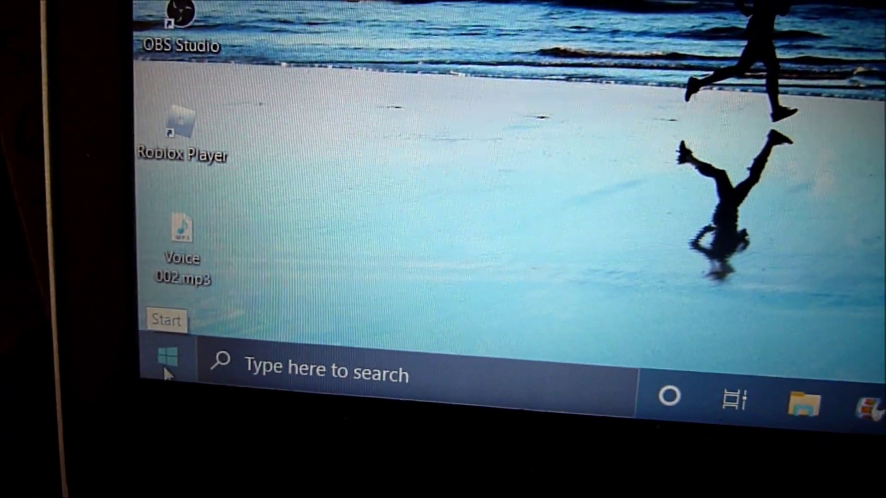
# Check the laptop's power options from the Start menu, then dismiss them
pyautogui.click(163, 351)
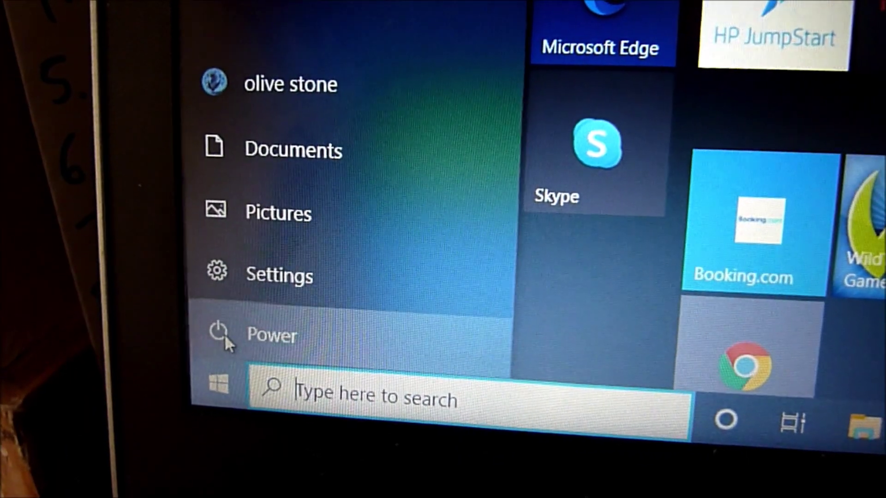
pyautogui.click(223, 335)
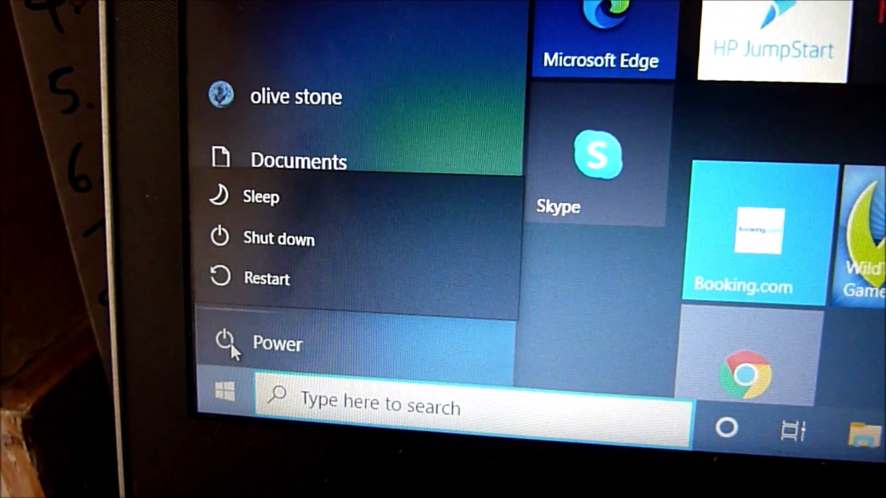
pyautogui.click(231, 347)
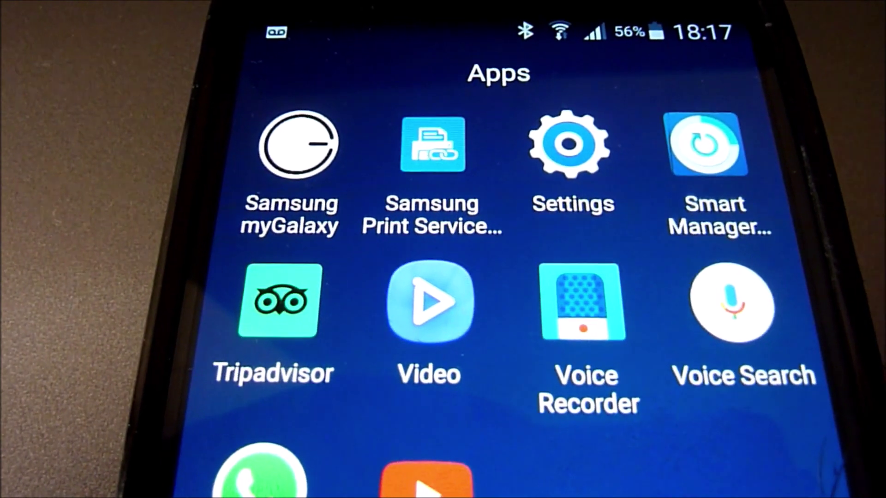
# Make the Galaxy S4 visible to all nearby devices in its Bluetooth settings
pyautogui.click(569, 160)
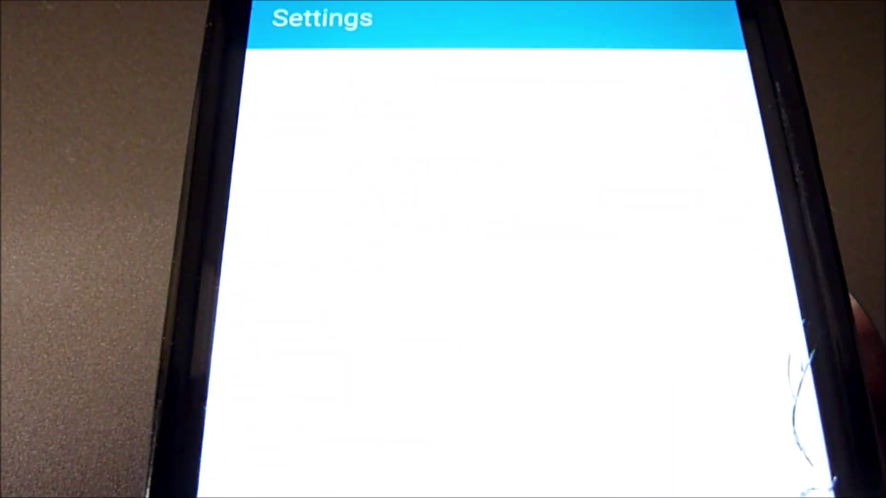
pyautogui.click(464, 239)
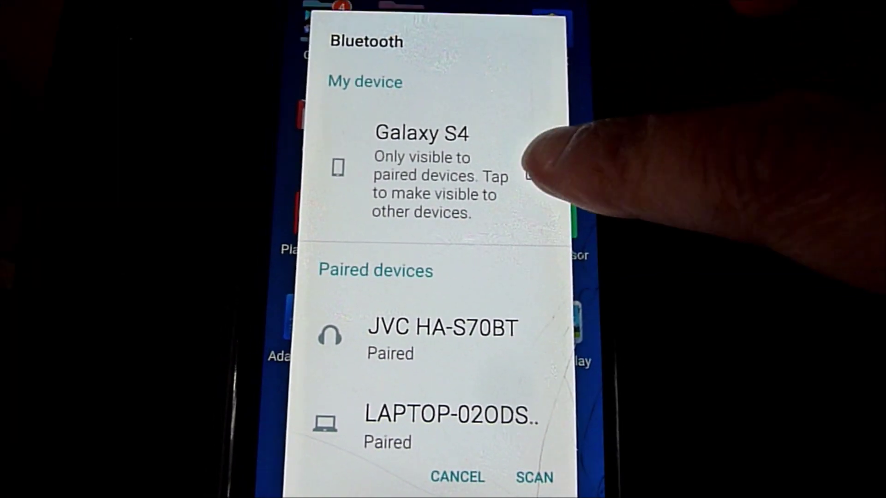
pyautogui.click(546, 166)
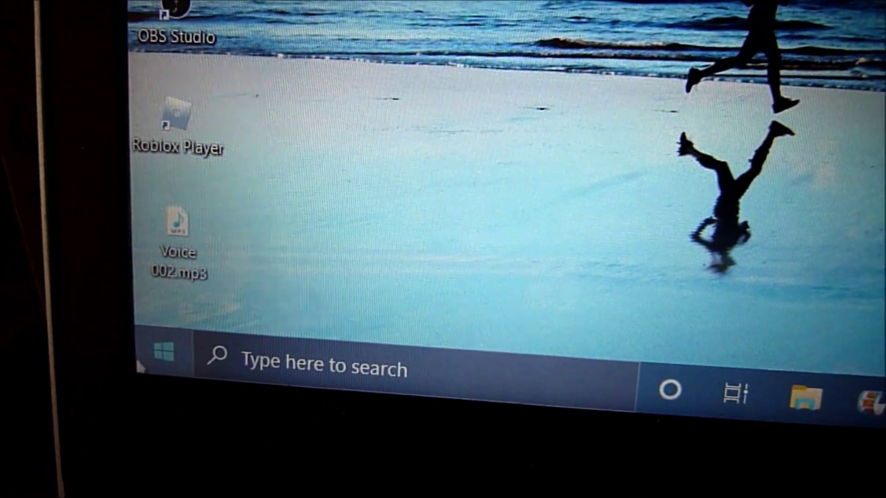
# Switch the laptop's Bluetooth to On under Devices > Bluetooth & other devices
pyautogui.click(164, 353)
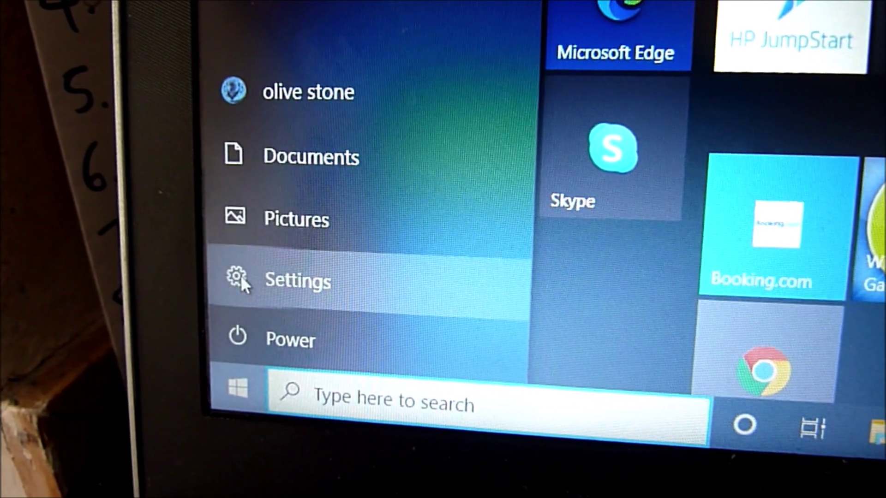
pyautogui.click(240, 275)
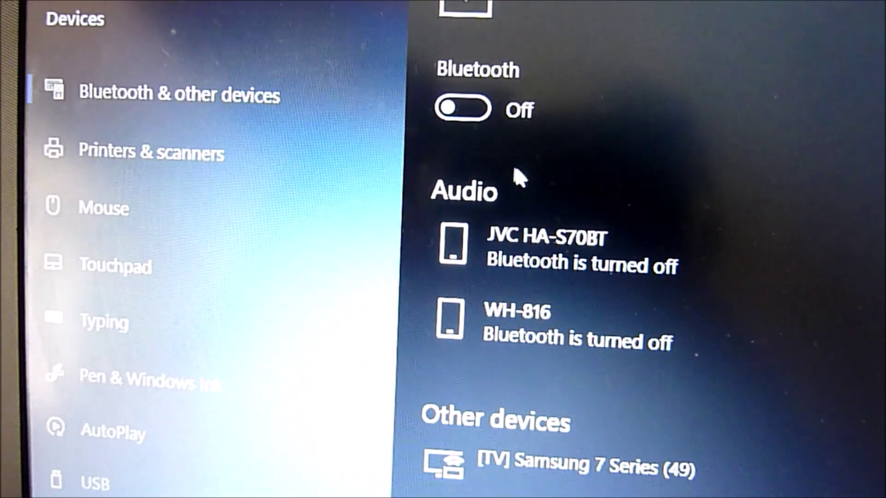
pyautogui.click(464, 109)
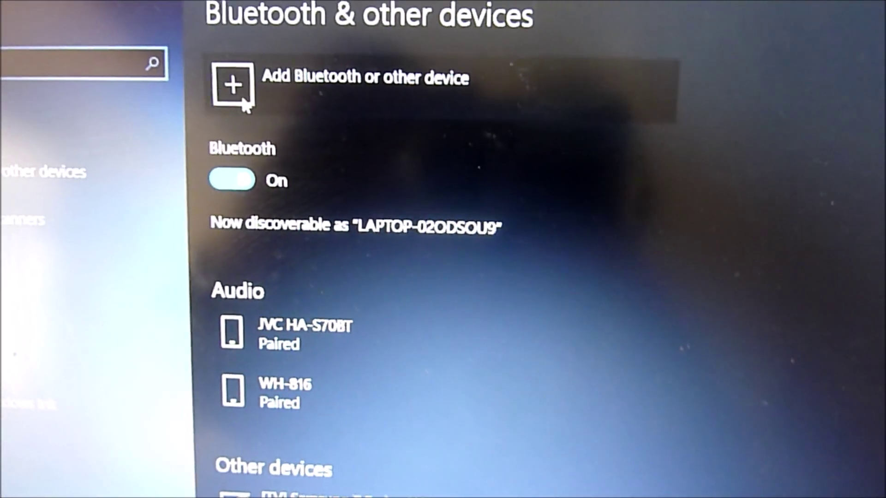
# Add a Bluetooth device using the Everything else type to find the Galaxy S4
pyautogui.click(285, 109)
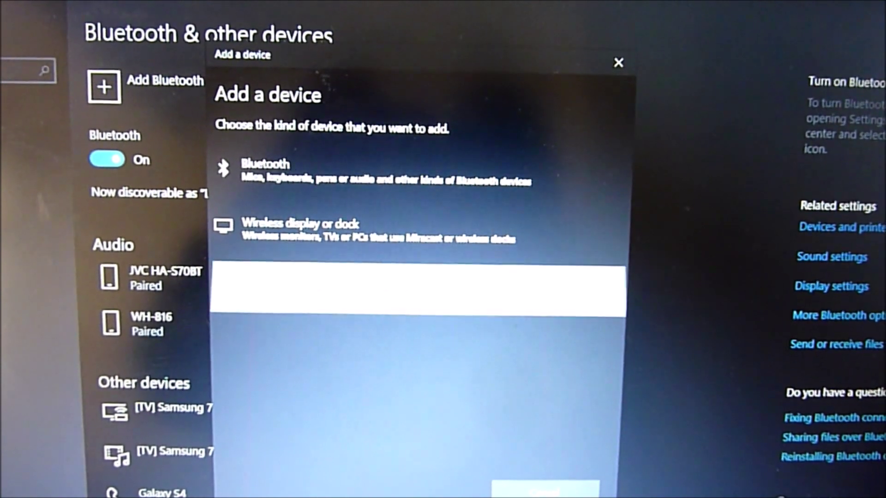
pyautogui.click(326, 284)
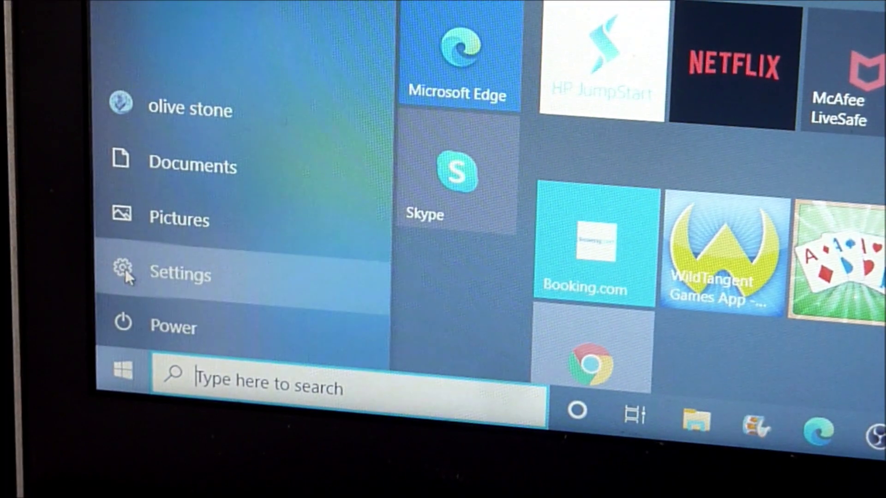
# Receive Voice 005–008 .m4a over Bluetooth and save them to the Videos subfolder
pyautogui.click(126, 269)
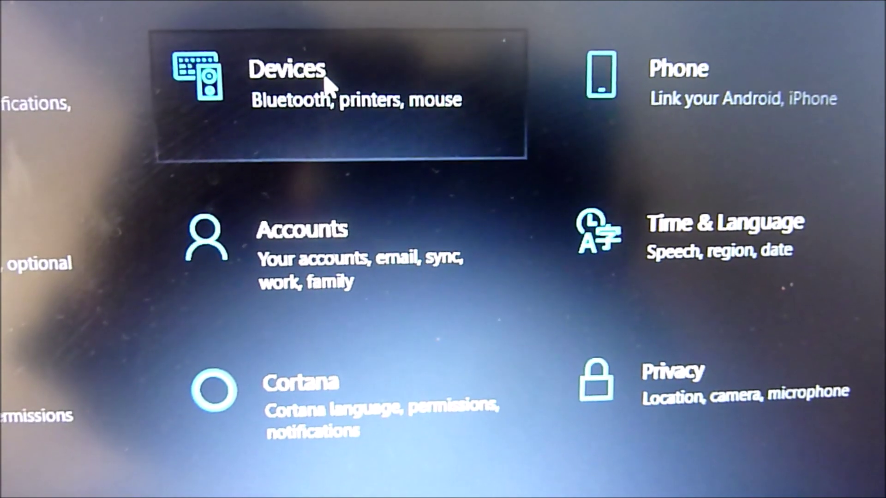
pyautogui.click(330, 87)
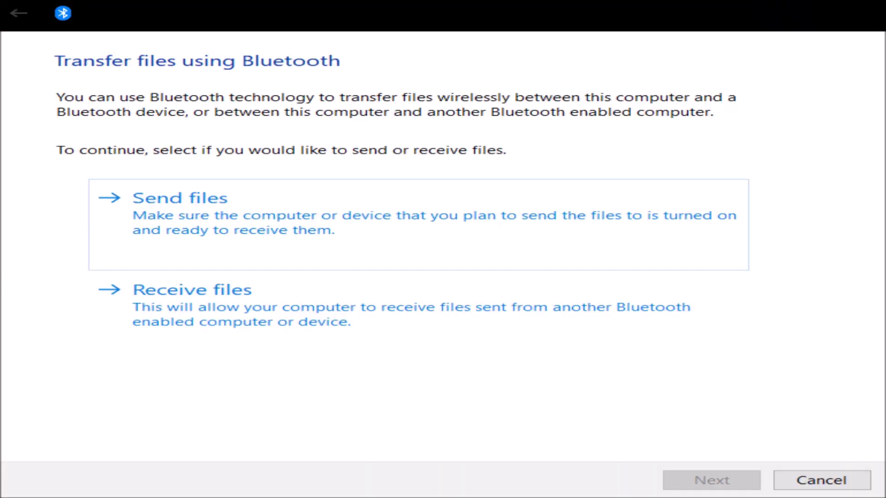
pyautogui.click(243, 303)
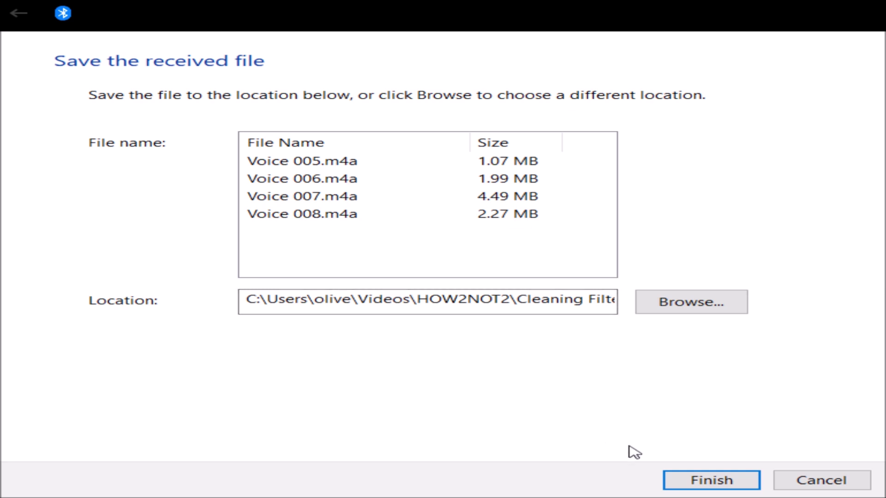
pyautogui.click(716, 484)
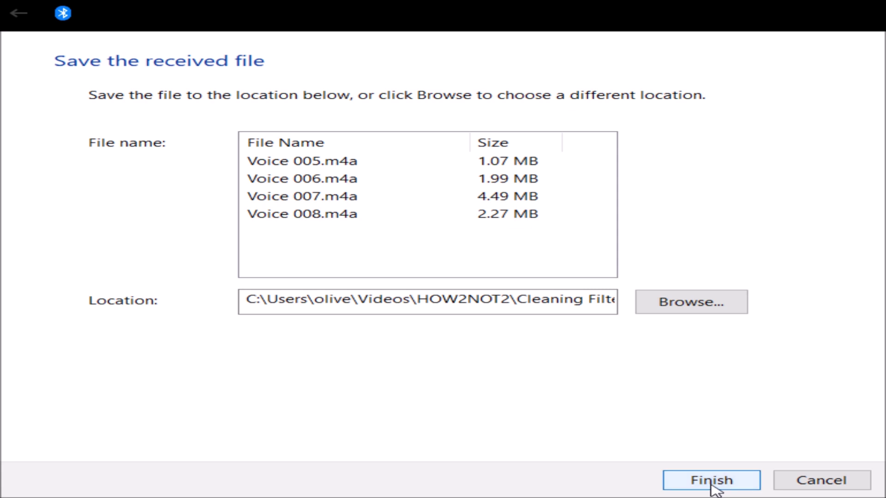